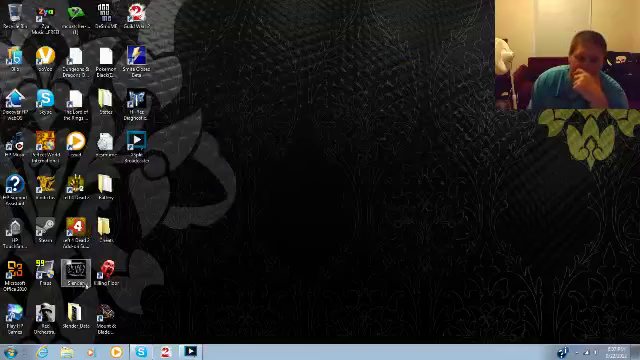
Step: Launch Killing Floor from its desktop icon and wait for the main menu
double_click(106, 270)
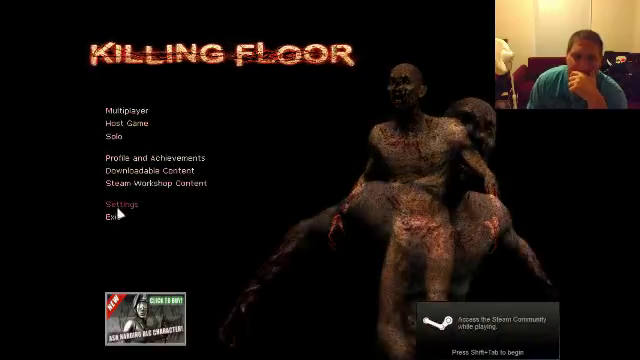
Step: Go to the Display settings page and keep the newly applied display settings
click(120, 205)
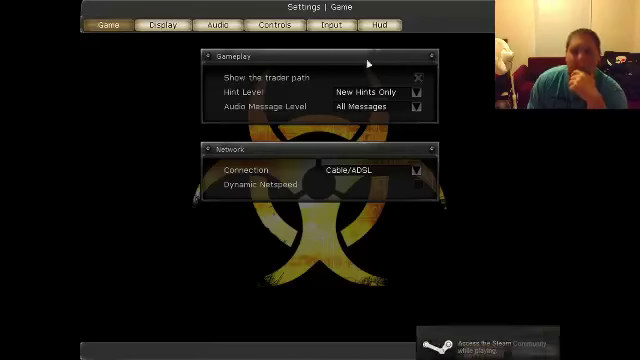
click(160, 25)
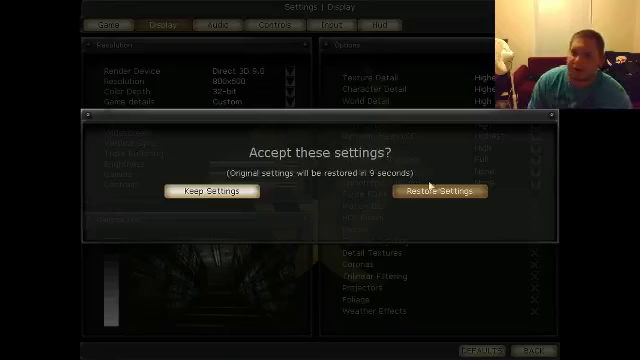
click(222, 191)
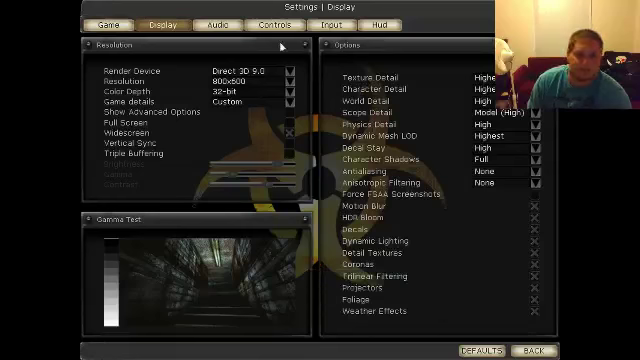
Step: Change the resolution to 1280x720, then to 1280x768, keeping each change
click(290, 82)
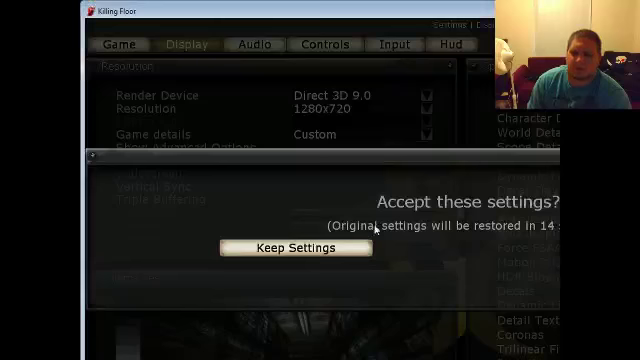
click(362, 248)
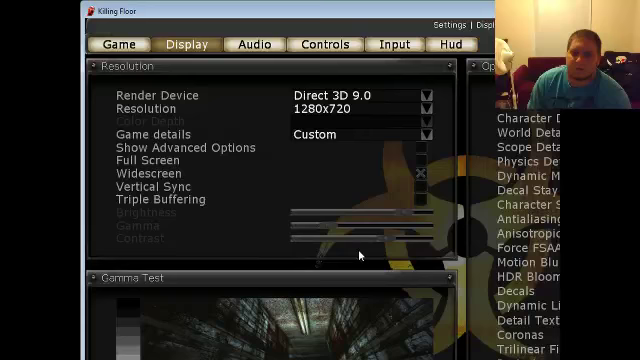
click(426, 108)
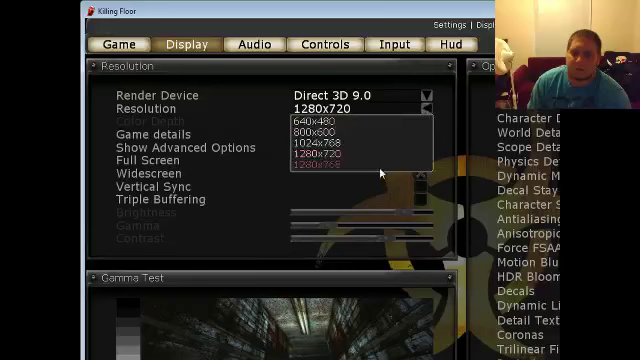
click(316, 165)
click(293, 262)
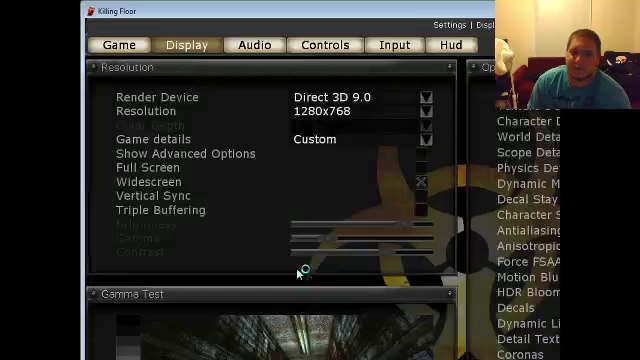
Step: Try 640x480, revert to 1280x768, enable widescreen, keep it and leave settings
click(427, 111)
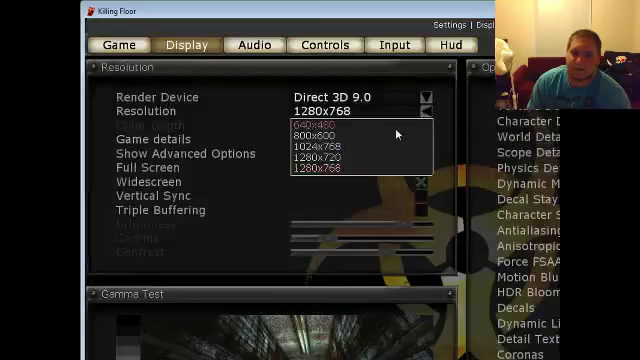
click(397, 130)
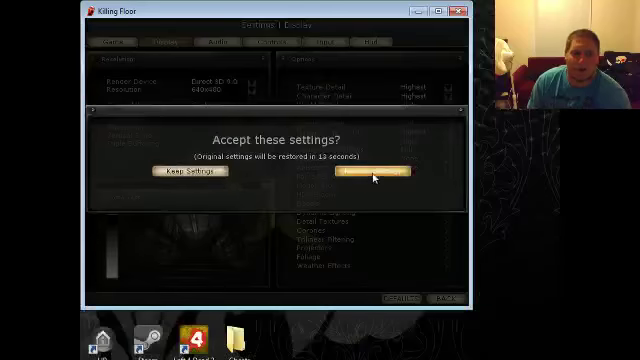
click(373, 175)
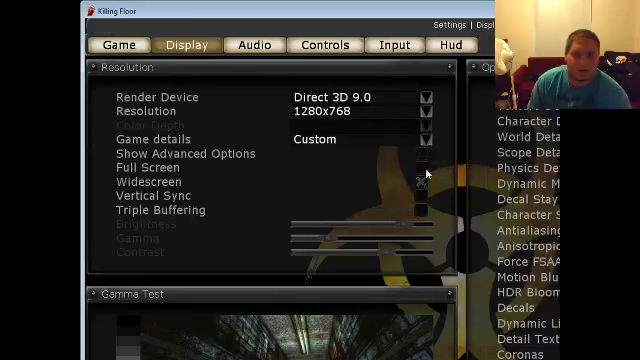
click(425, 178)
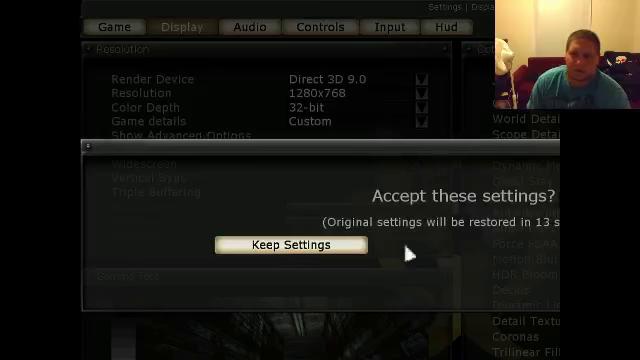
click(340, 245)
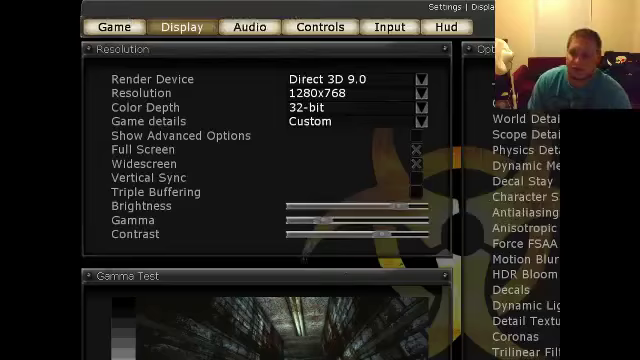
key(Escape)
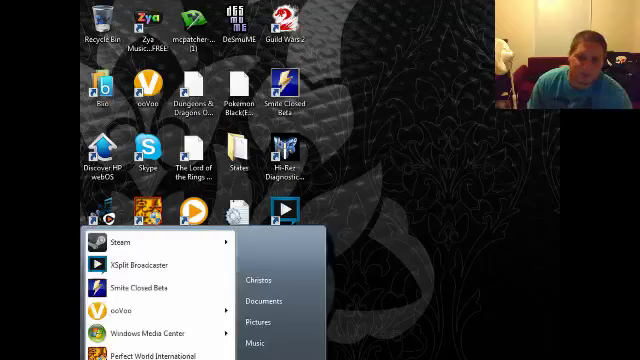
Step: Dismiss the Windows Start menu
key(Escape)
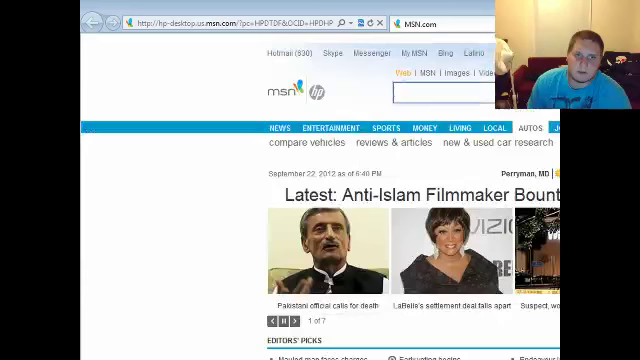
Step: Open Facebook in a new tab and post a status with the pasted Twitch channel link
key(ctrl+t)
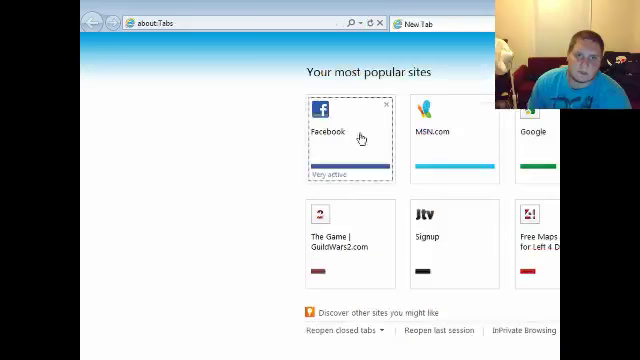
click(351, 140)
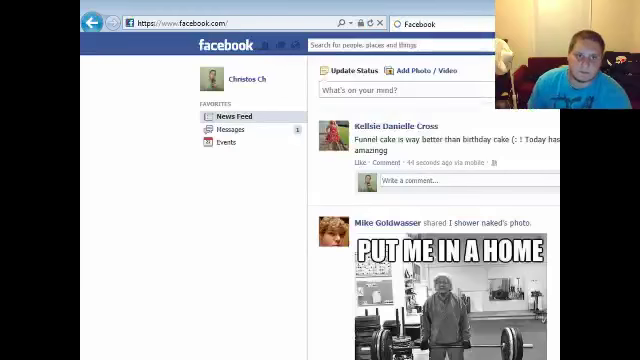
click(404, 91)
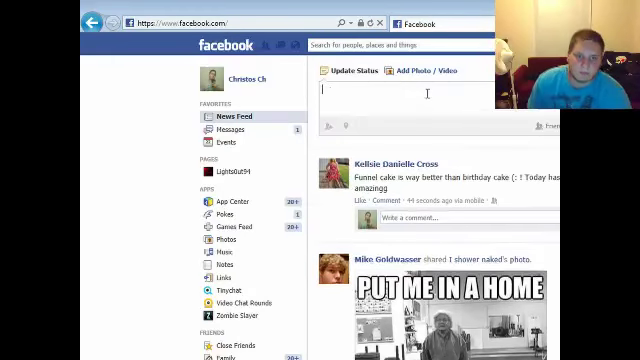
text(http://www.twitch.tv/lighs0ut94)
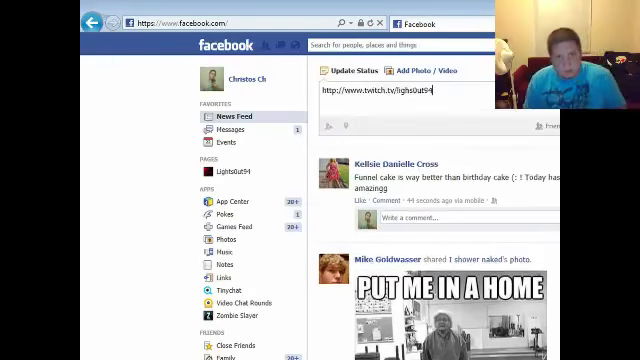
right_click(449, 96)
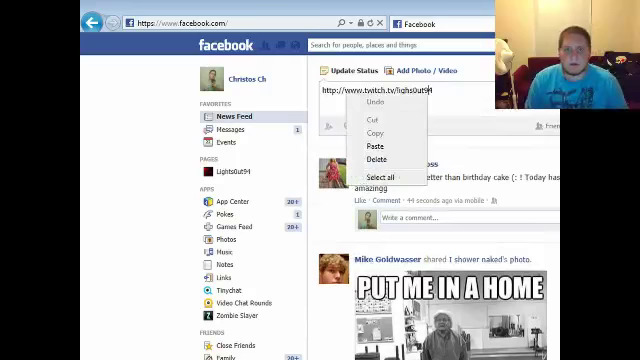
click(380, 177)
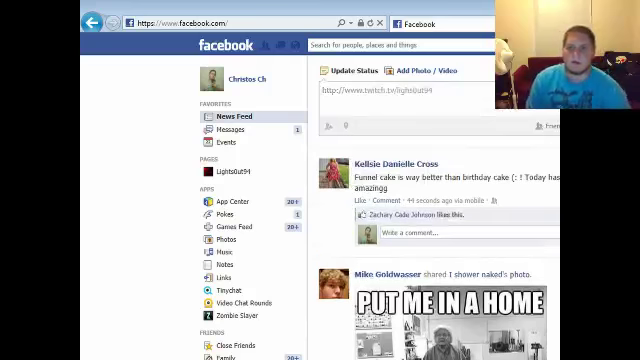
click(549, 126)
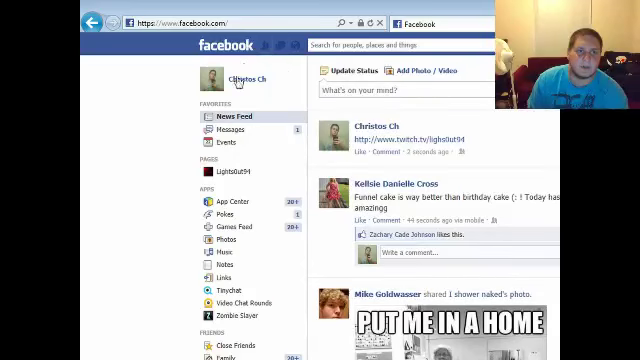
Step: Browse the Lights0ut94 page zoomed out, then return to the desktop
click(240, 172)
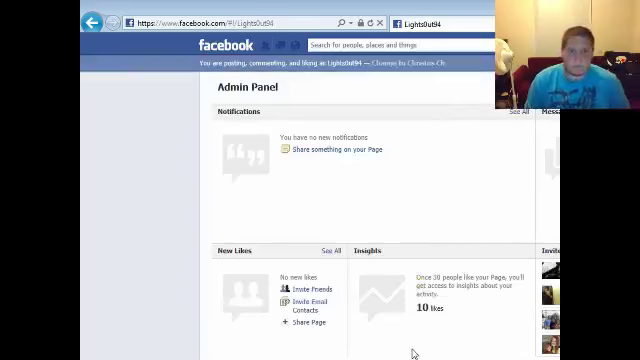
key(ctrl+minus)
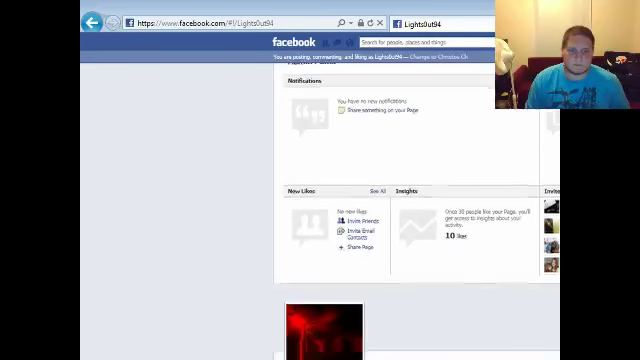
scroll(400, 200, down, 3)
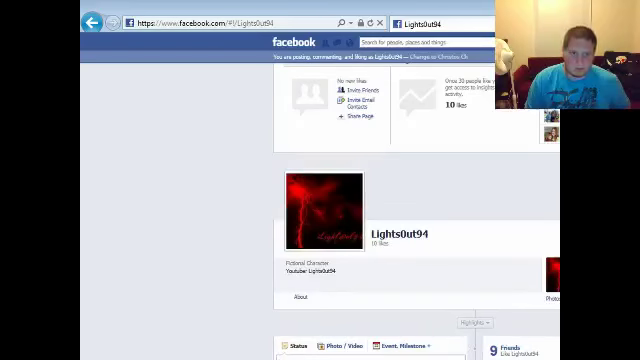
key(alt)
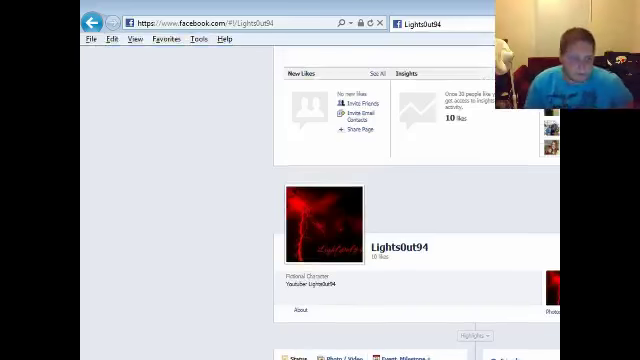
key(alt)
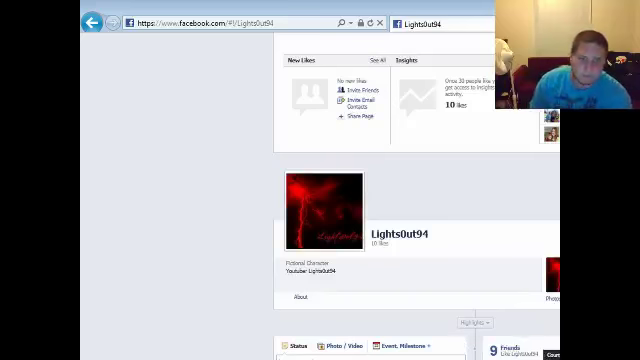
scroll(400, 200, up, 4)
key(super+d)
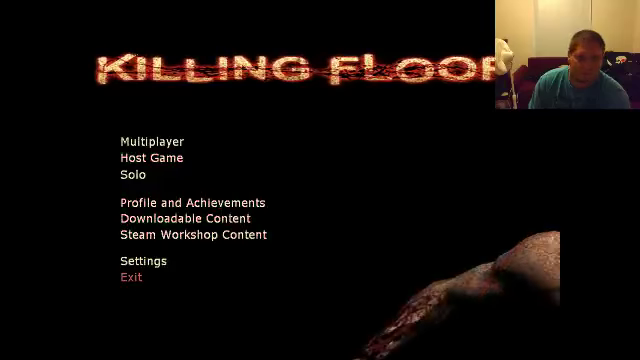
Step: Toggle the Steam overlay with Shift+Tab until it is dismissed over the main menu
key(shift+Tab)
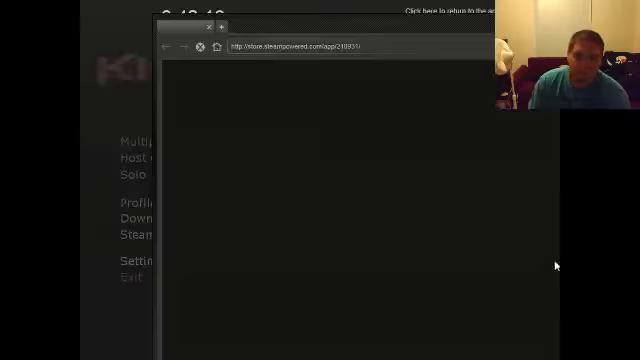
key(shift+Tab)
key(shift+Tab)
key(shift+Tab)
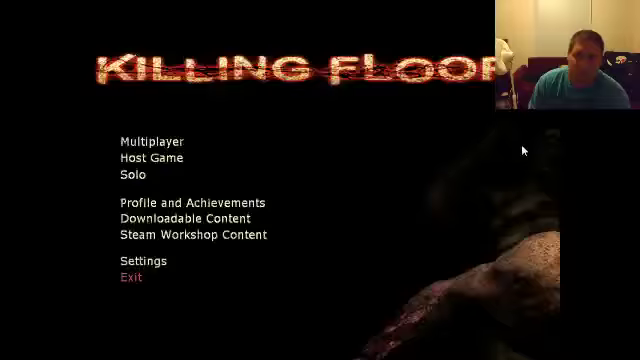
key(shift+Tab)
key(shift+Tab)
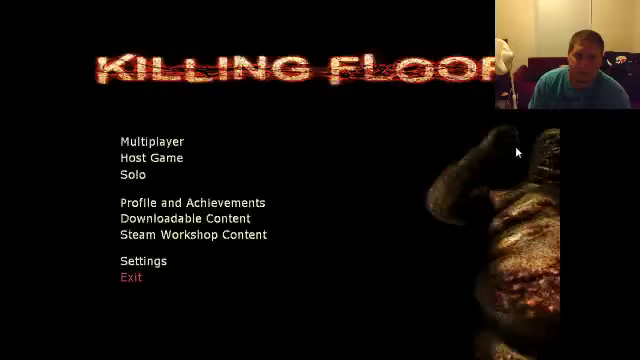
key(shift+Tab)
key(shift+Tab)
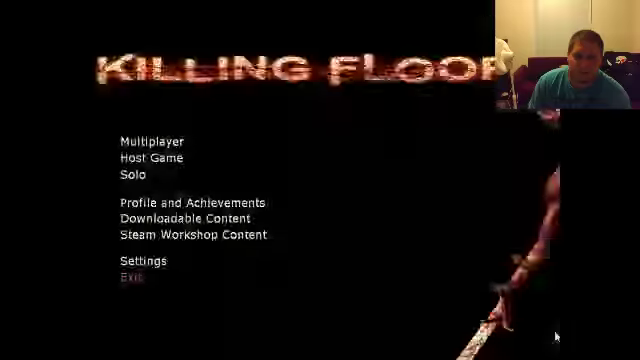
key(shift+Tab)
key(shift+Tab)
key(shift+Tab)
key(shift+Tab)
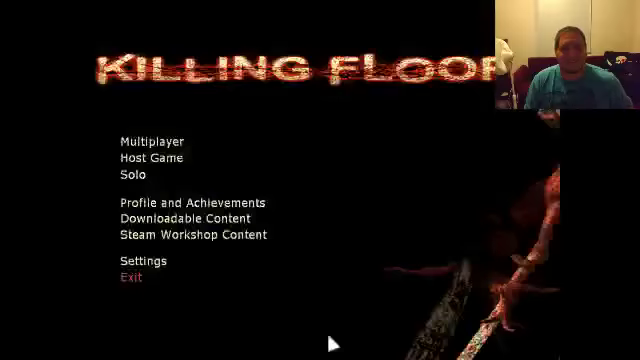
Step: Open the Multiplayer server browser, view Favorites, then switch to Internet Games
click(152, 141)
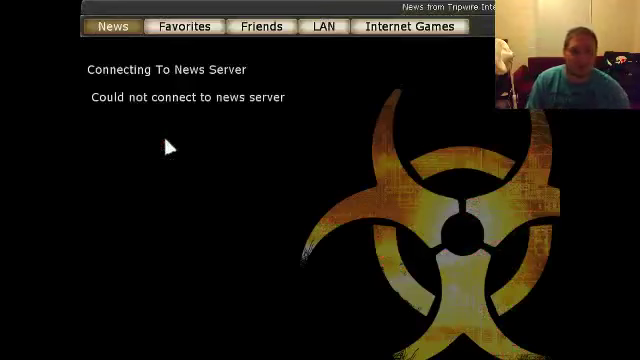
click(184, 26)
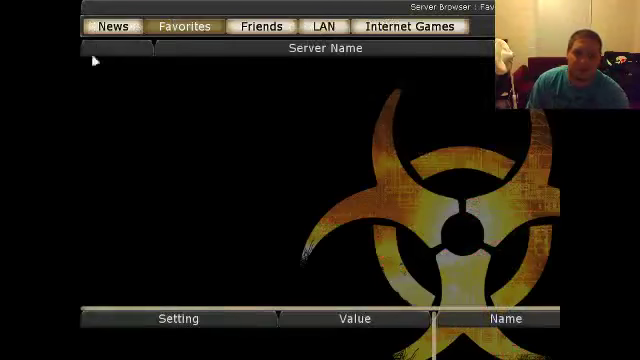
click(420, 30)
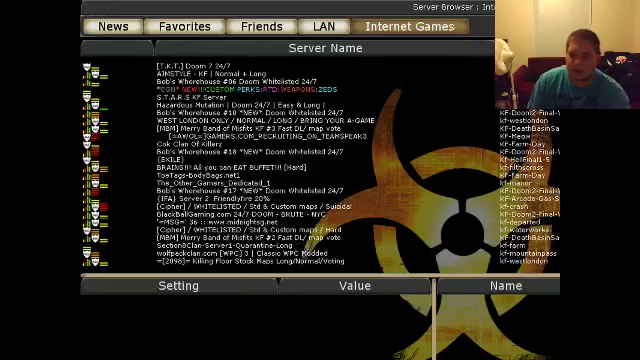
Step: Inspect the Cok Clan Of Killerz, Hazardous Mutation, custom perks and ToeTags servers' settings
click(210, 143)
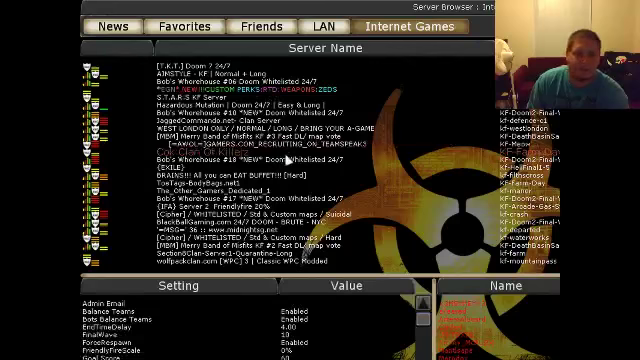
click(231, 110)
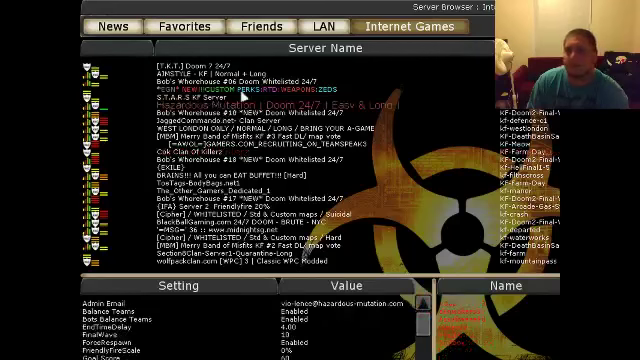
click(250, 89)
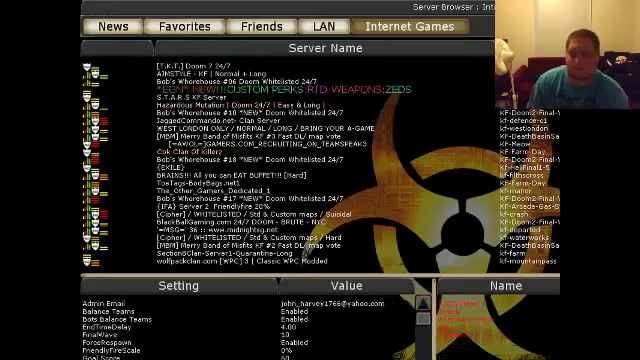
click(200, 183)
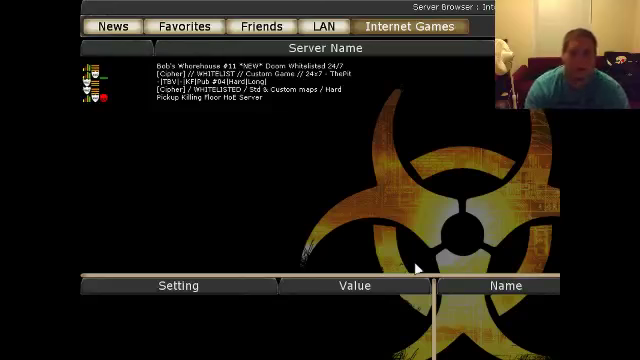
Step: Inspect the Cipher custom game and TBV servers' settings
click(320, 73)
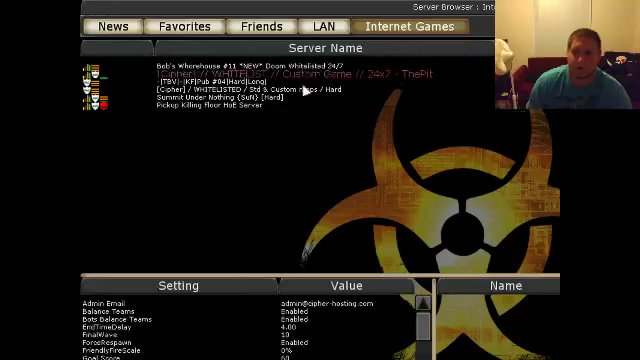
click(307, 84)
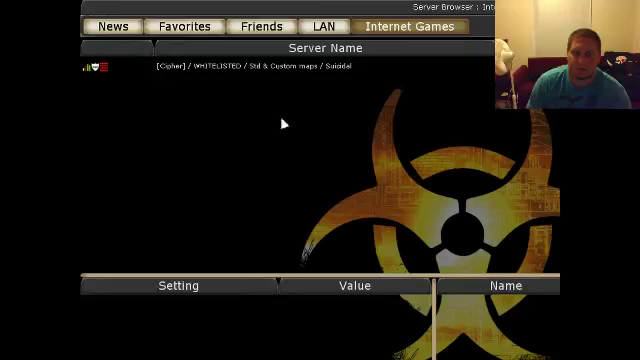
Step: Leave the multiplayer server browser and reopen it twice from the main menu
key(Escape)
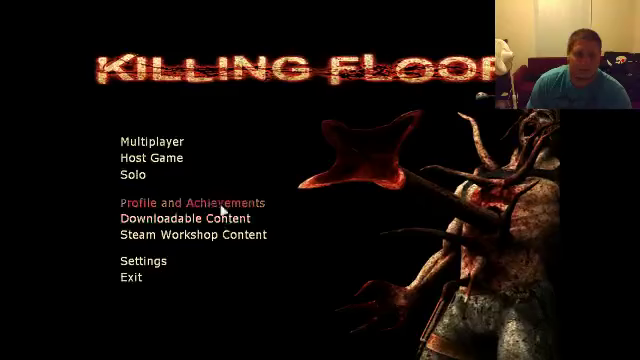
click(155, 146)
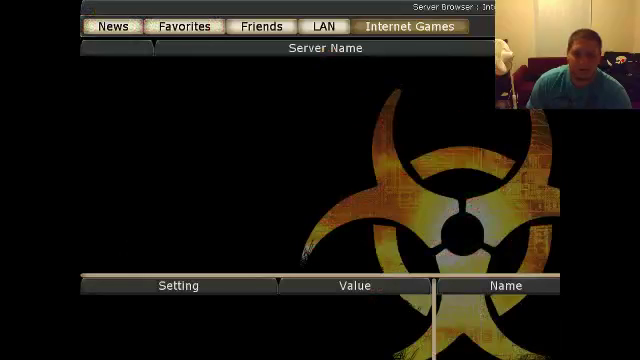
key(Escape)
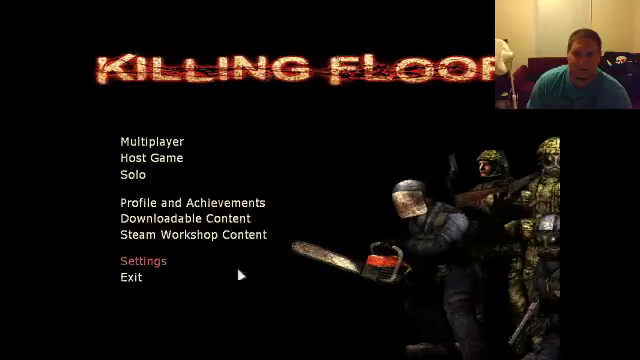
click(155, 146)
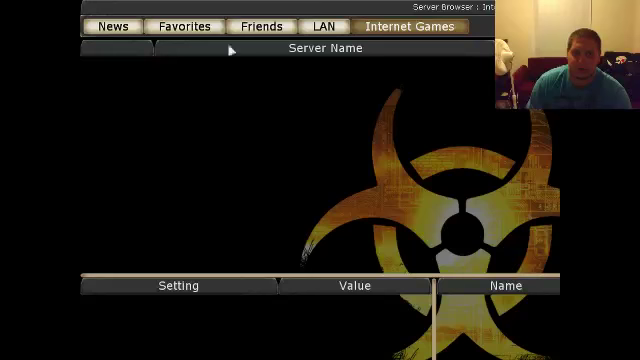
Step: Switch the server list to LAN and back to Internet, then exit Killing Floor
click(323, 26)
click(397, 28)
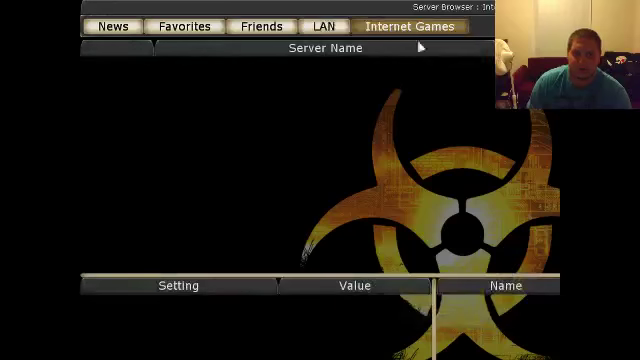
key(Escape)
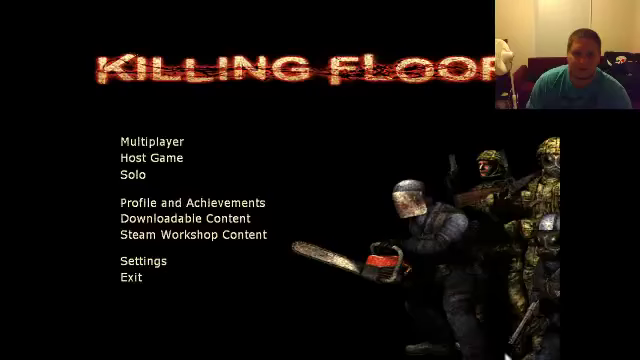
click(130, 278)
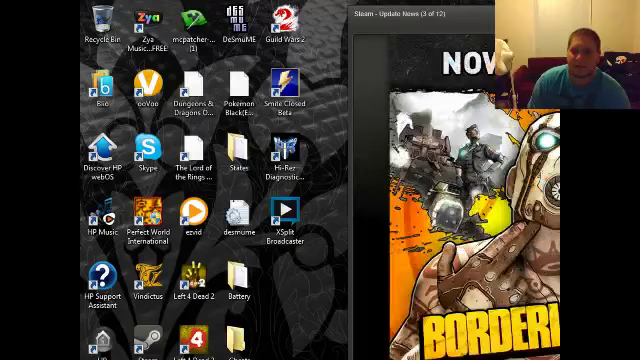
Step: Dismiss Steam Update News and launch Steam from its desktop shortcut
key(Escape)
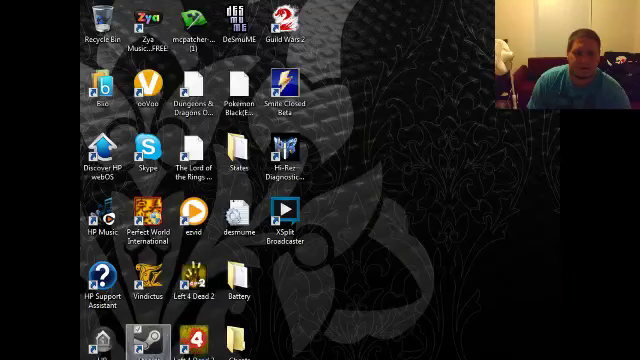
right_click(148, 342)
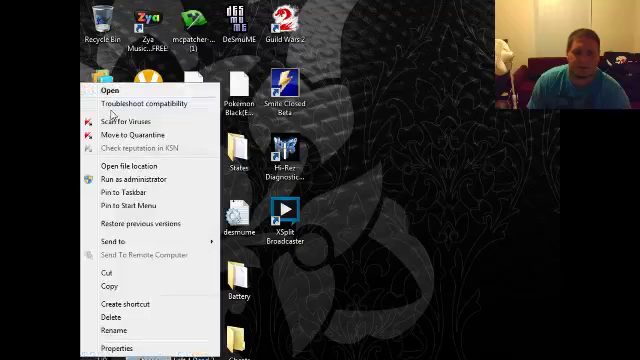
mouse_move(115, 242)
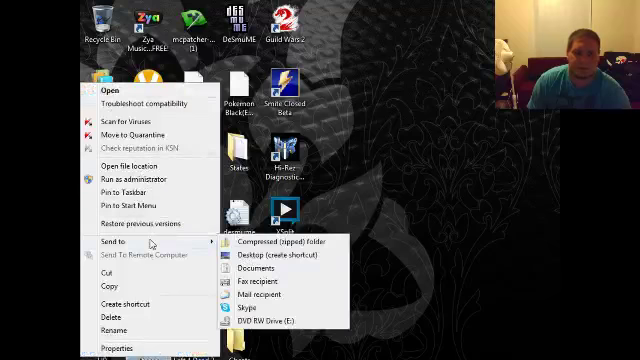
key(Escape)
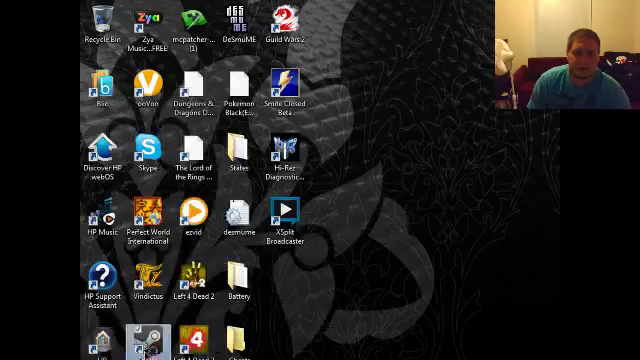
double_click(147, 345)
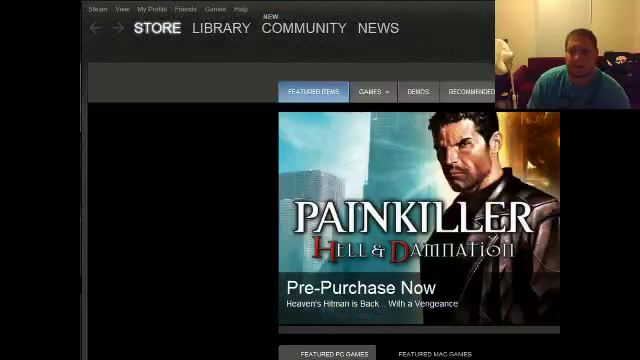
Step: Start Killing Floor from the Steam Library with Play
click(215, 28)
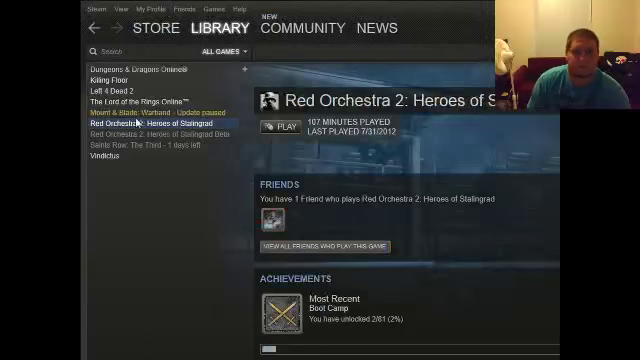
click(109, 80)
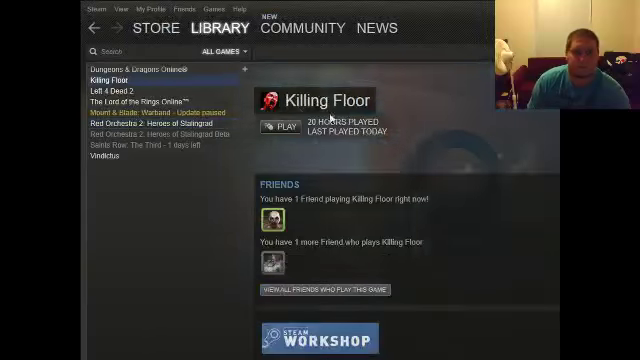
click(281, 127)
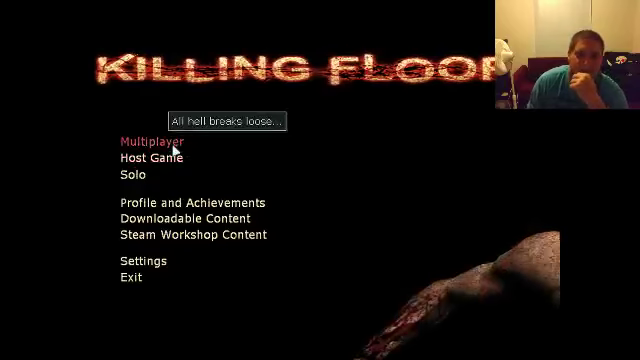
Step: Join the top server in the Multiplayer Internet Games list
click(152, 141)
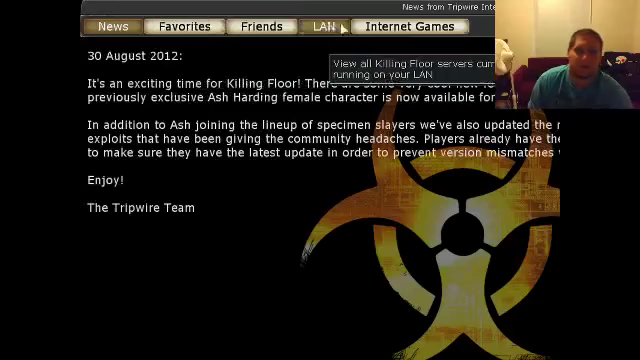
click(410, 26)
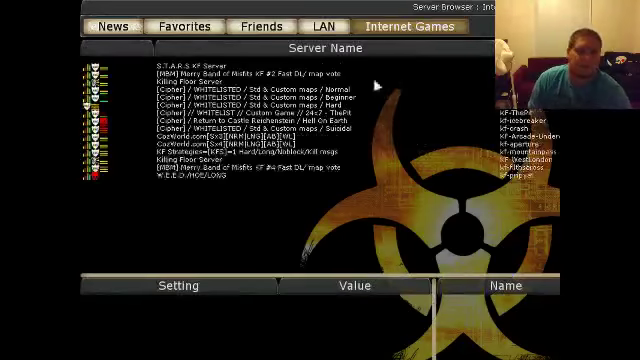
click(345, 68)
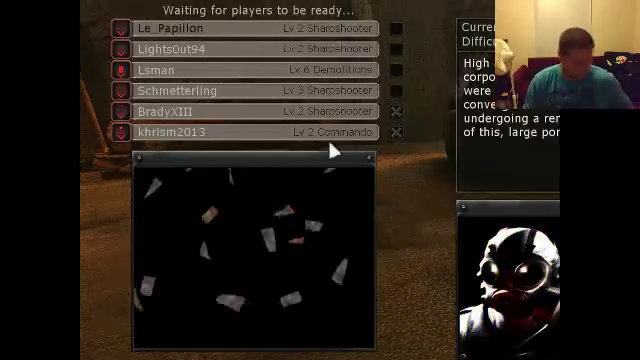
Step: Toggle the Steam overlay with Shift+Tab, leaving it open over the lobby
key(shift+Tab)
key(shift+Tab)
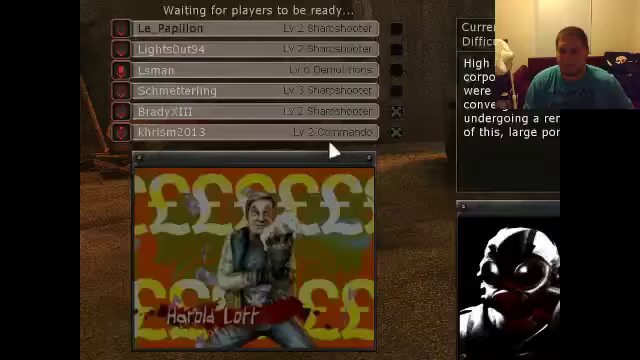
key(shift+Tab)
key(shift+Tab)
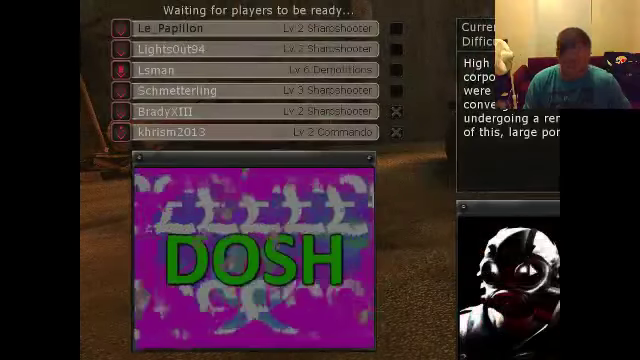
key(shift+Tab)
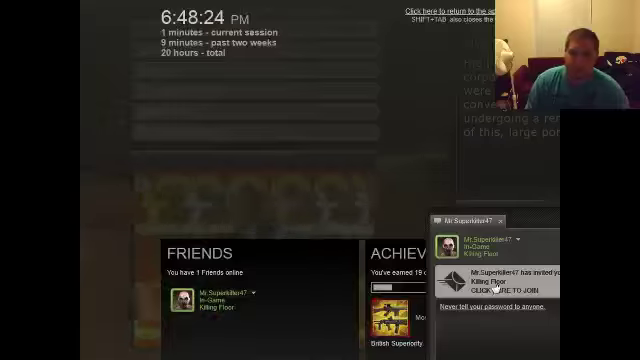
Step: Open the friend's invite in Game Info and join their game
click(500, 289)
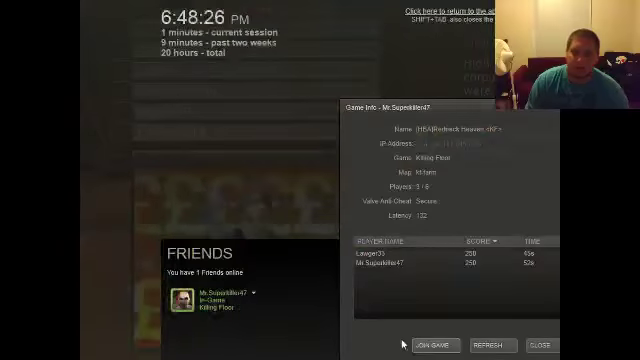
click(431, 345)
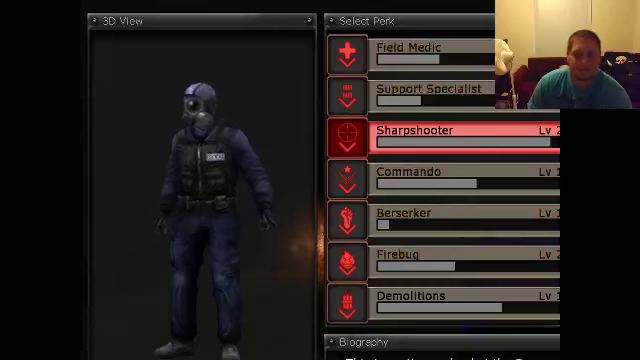
Step: Confirm the Sharpshooter perk with Escape to return to the lobby
key(Escape)
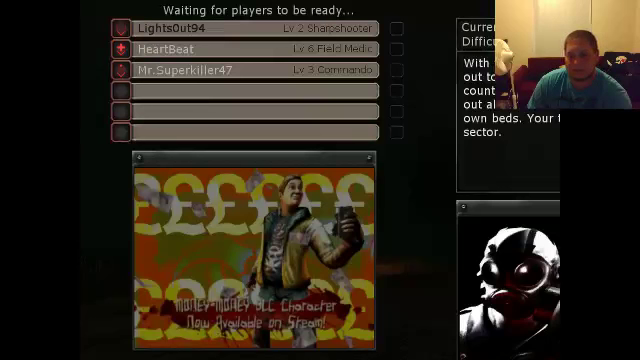